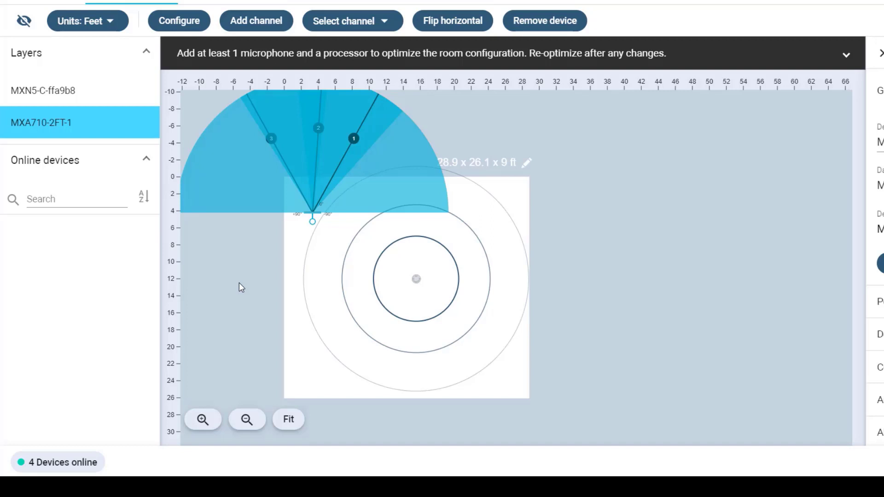
Add the Boardroom floor plan image and scale it with a 3 ft reference line drawn across the doorway near its upper-left corner
click(239, 284)
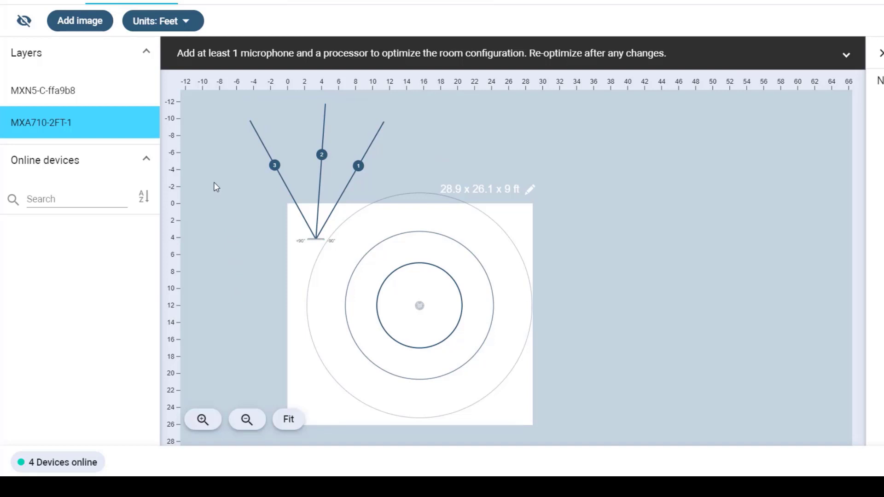
click(93, 22)
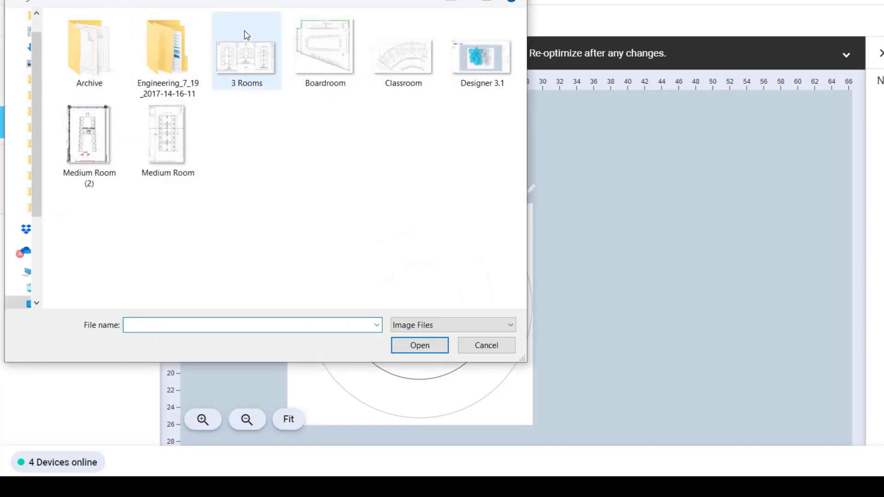
double_click(325, 55)
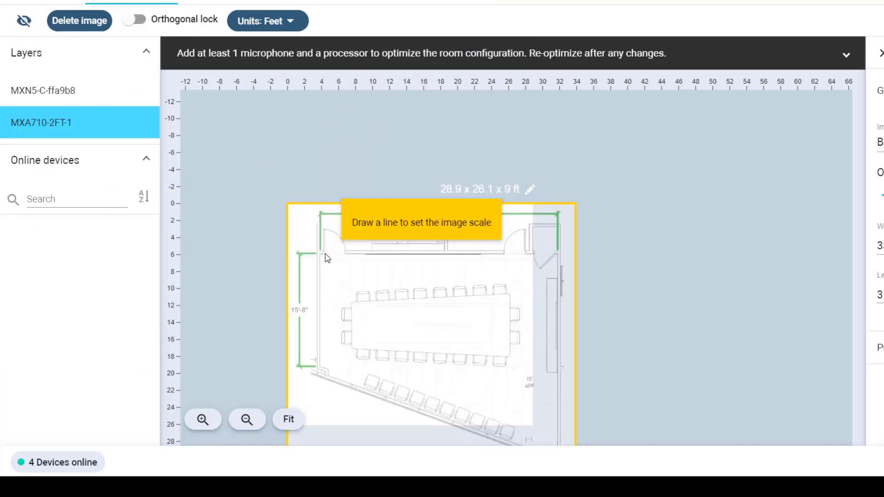
drag(325, 253, 347, 255)
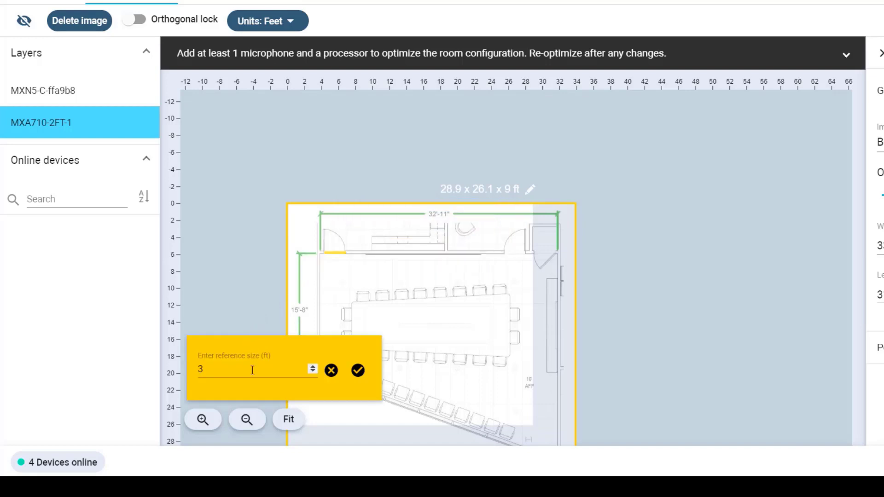
click(358, 371)
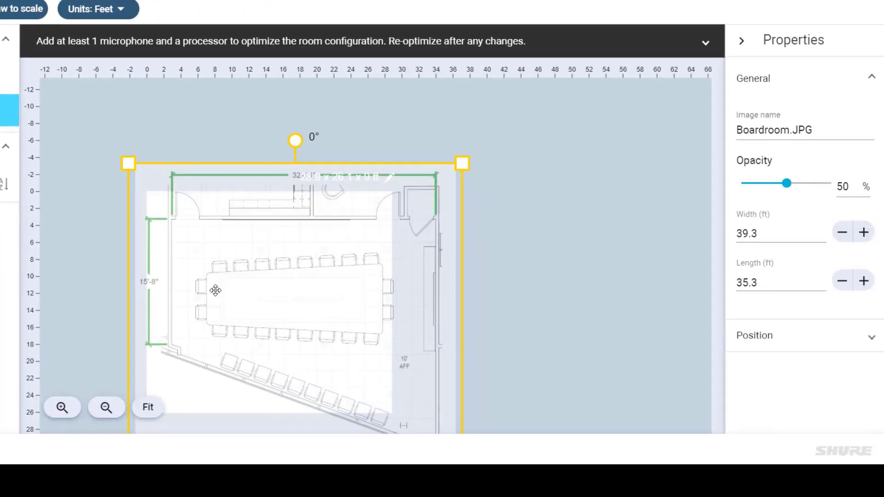
Line up the floor plan's upper-left room corner with the workspace origin and increase the image's opacity
drag(215, 290, 193, 269)
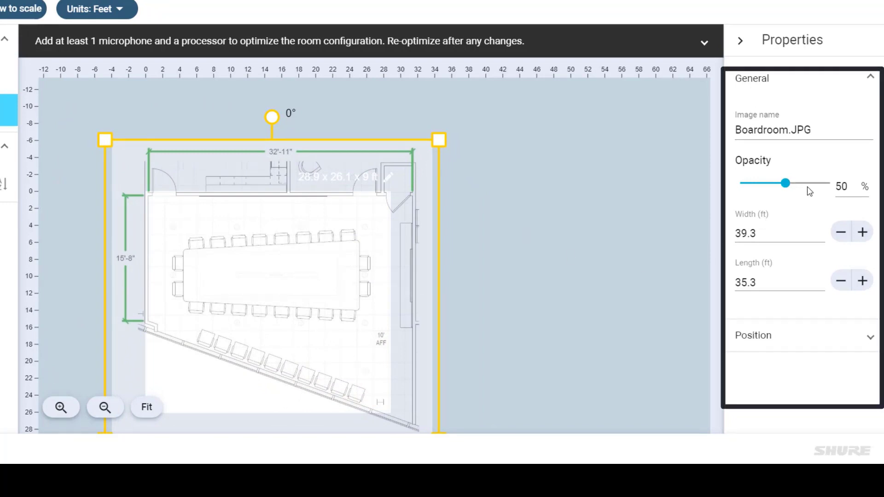
drag(806, 184, 819, 184)
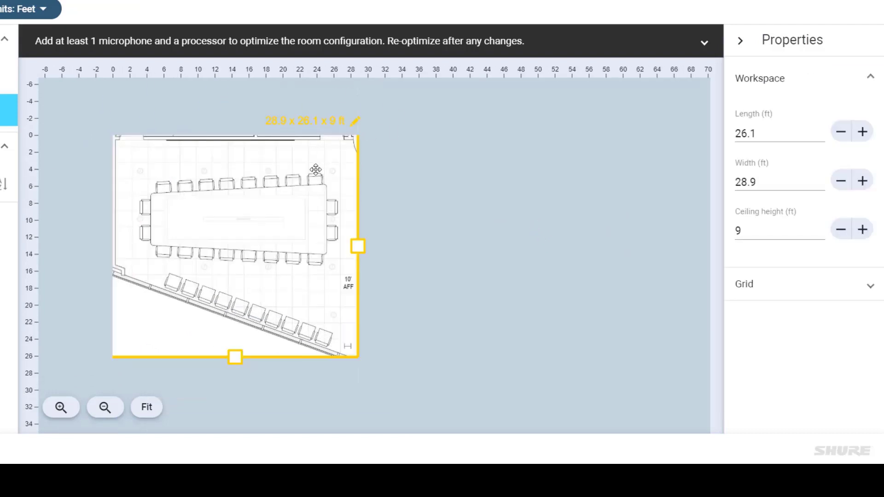
Enlarge the workspace to about 32.3 ft wide by 29.1 ft long so it covers the floor plan
drag(358, 245, 386, 246)
drag(252, 356, 255, 397)
click(472, 370)
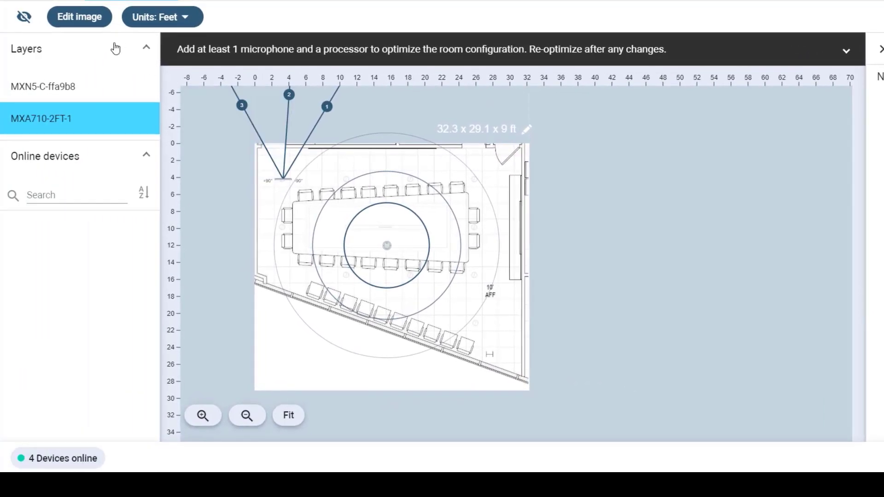
Turn the workspace grid on and off again
click(28, 22)
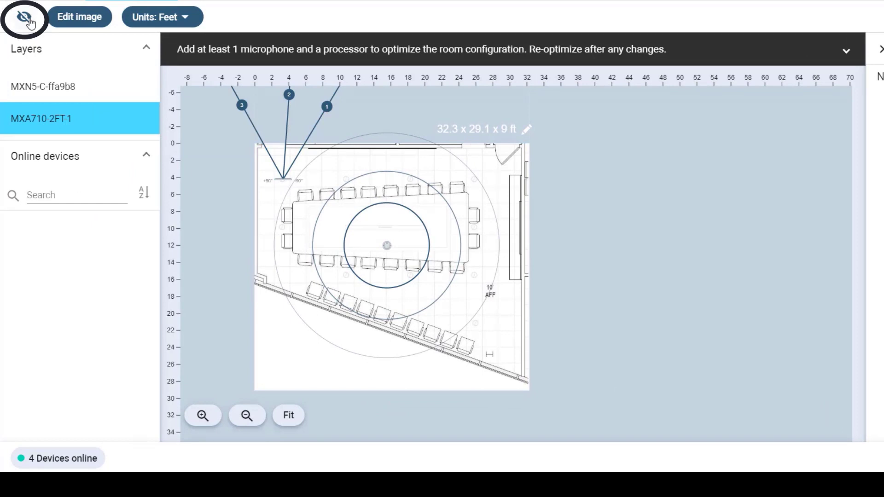
click(49, 56)
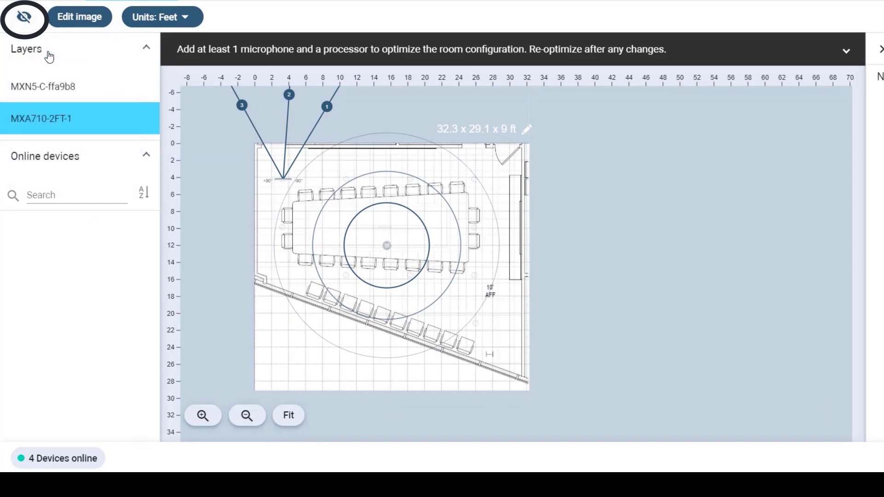
click(15, 26)
click(24, 51)
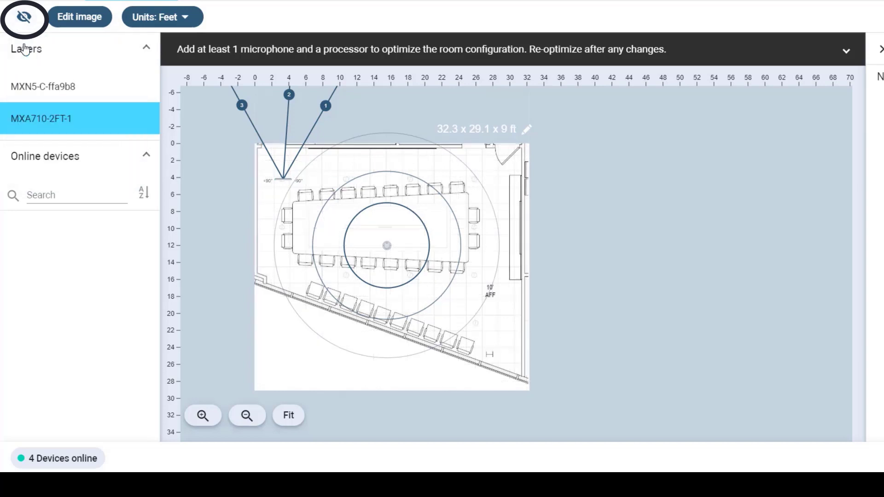
click(25, 26)
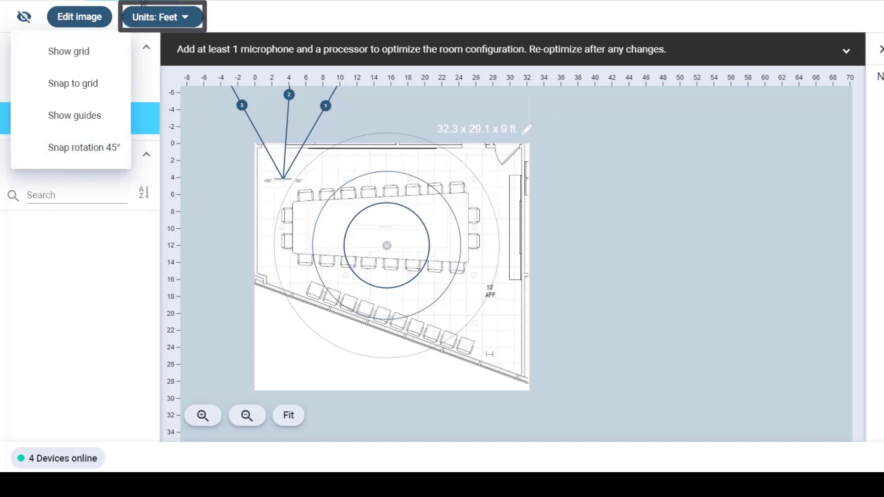
click(197, 24)
click(197, 24)
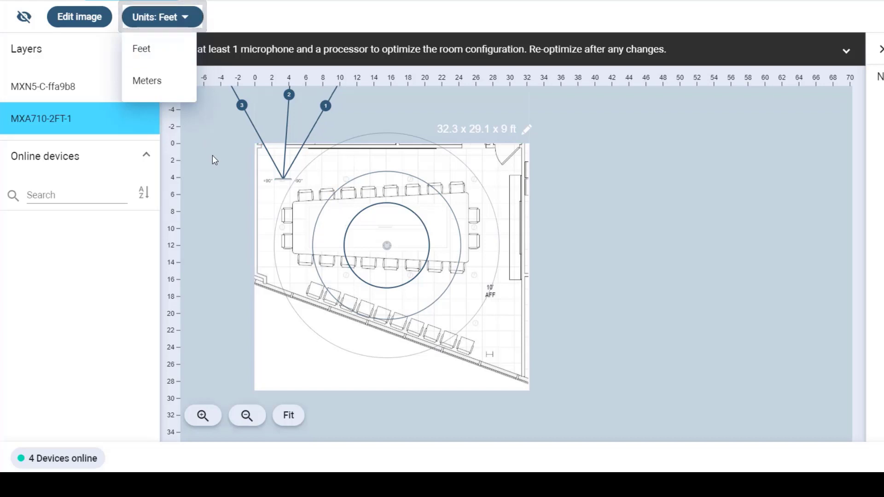
Place the MXA710-2FT-1 microphone on the room's right wall at about X 31.4 ft, Y 10.5 ft, rotated to 270° towards the table
click(282, 181)
click(282, 183)
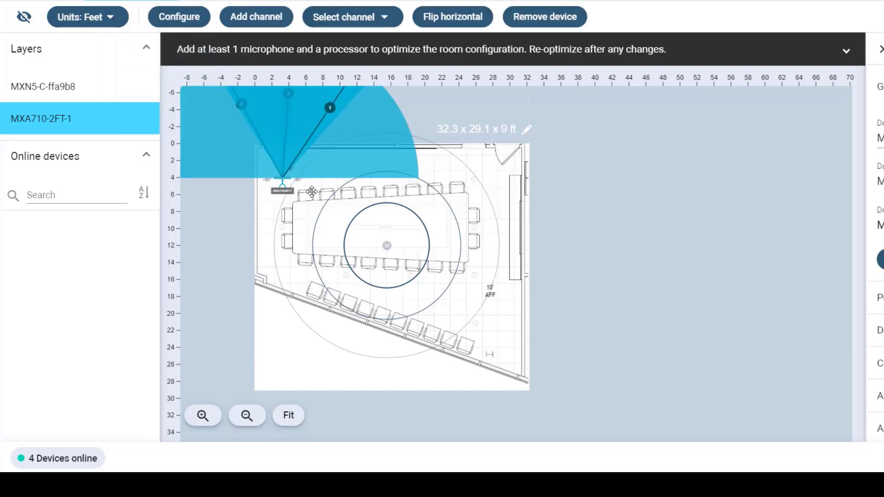
drag(282, 183, 583, 217)
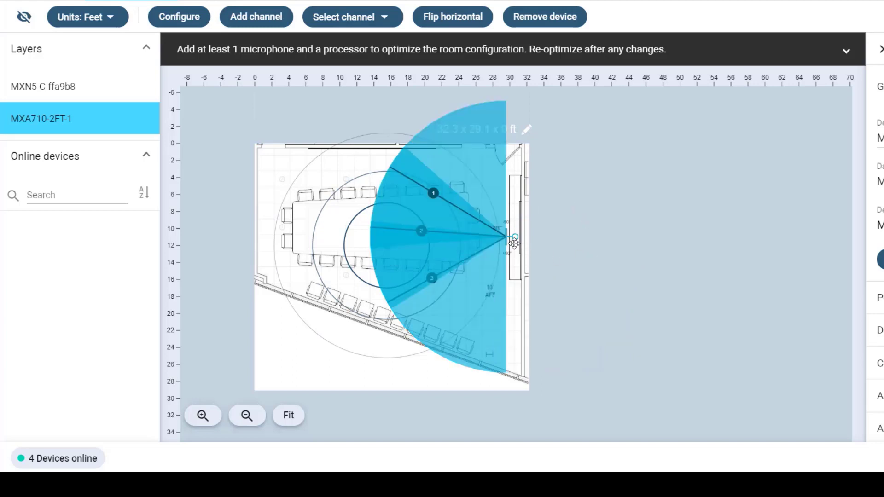
drag(508, 239, 522, 232)
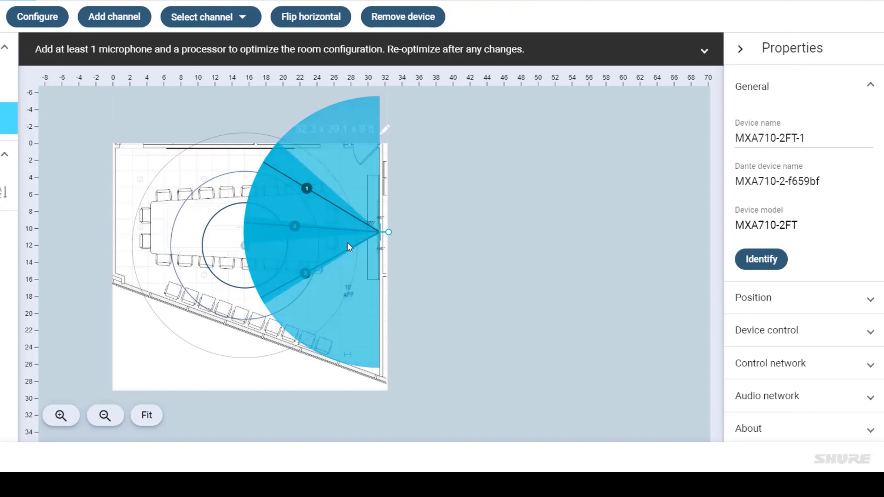
Identify the MXA710-2FT-1 microphone's orientation and flip its channels horizontally
click(61, 416)
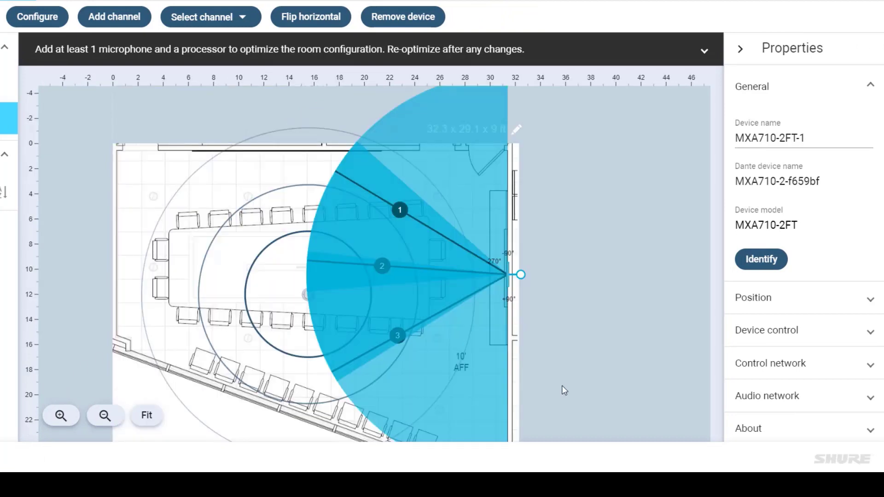
click(777, 266)
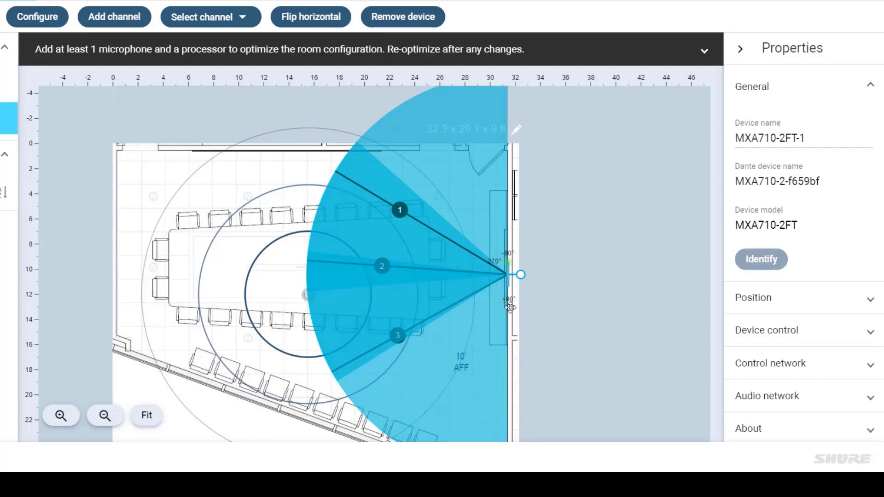
click(310, 17)
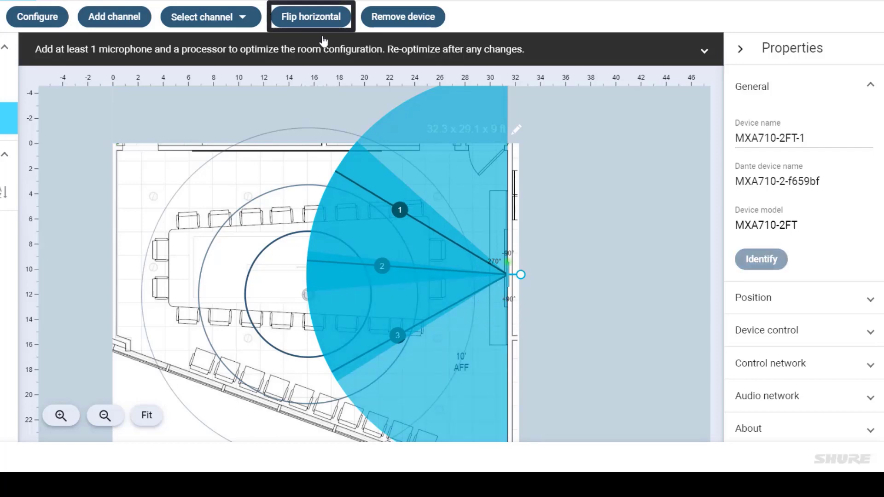
click(329, 21)
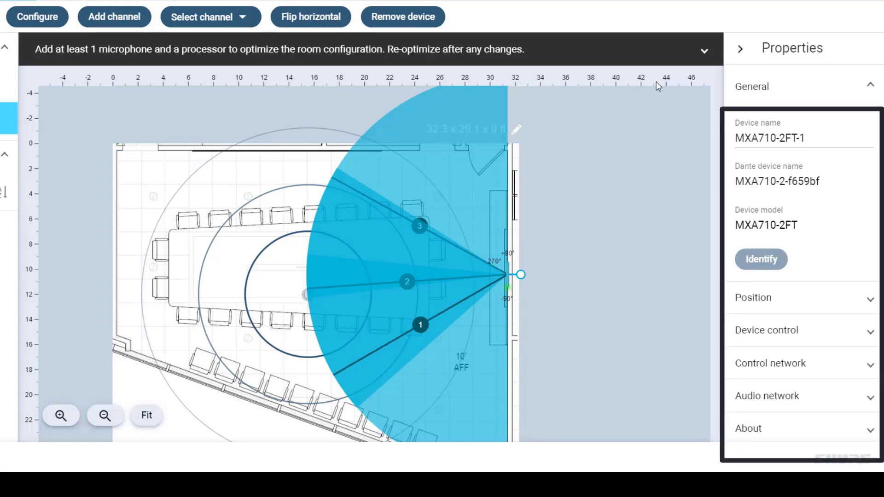
Review the position and device control properties of the MXA710-2FT-1 microphone
click(766, 268)
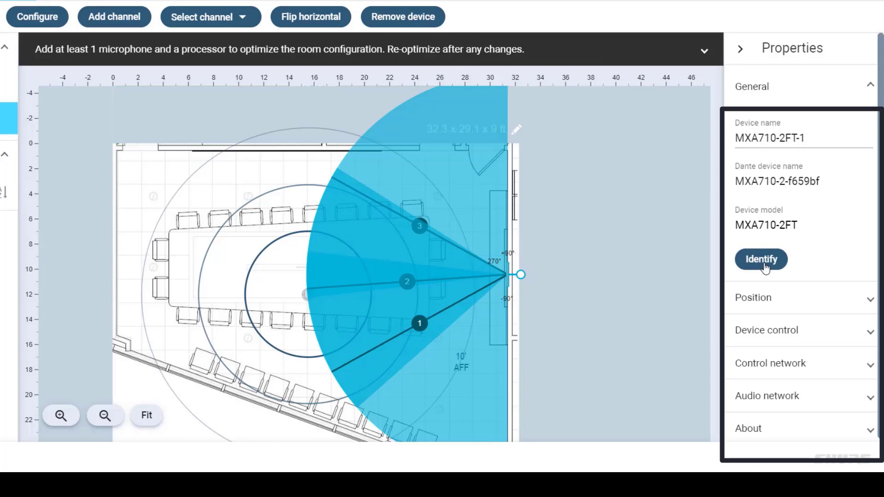
click(778, 299)
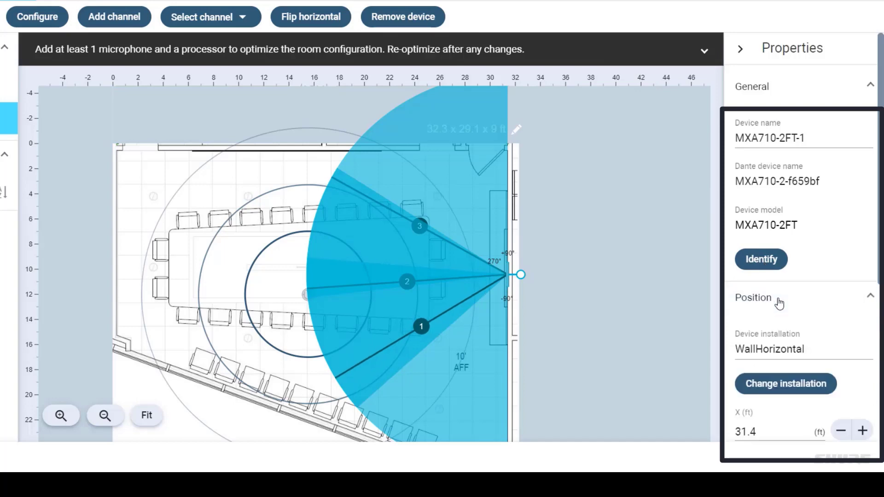
scroll(778, 303, down, 3)
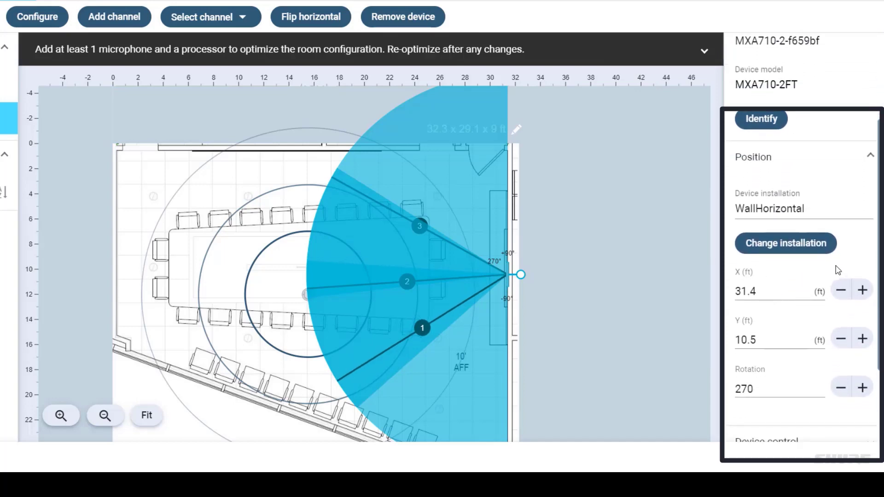
scroll(849, 261, down, 2)
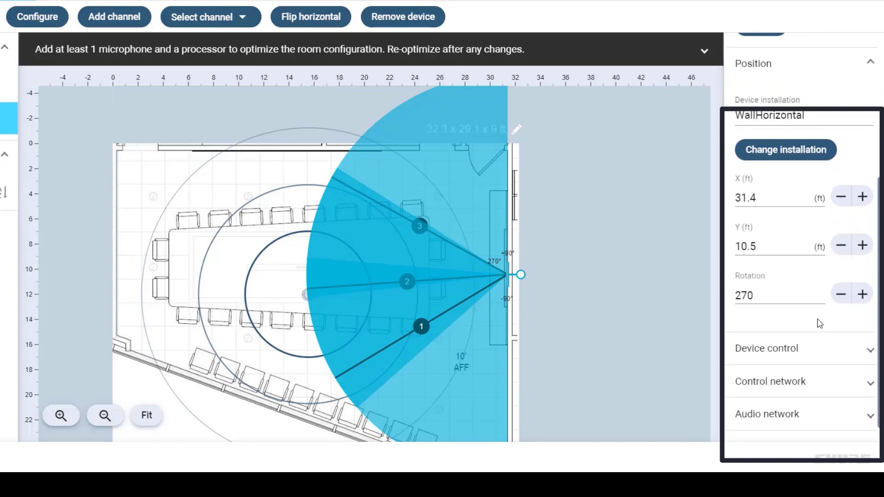
click(811, 351)
scroll(810, 352, down, 3)
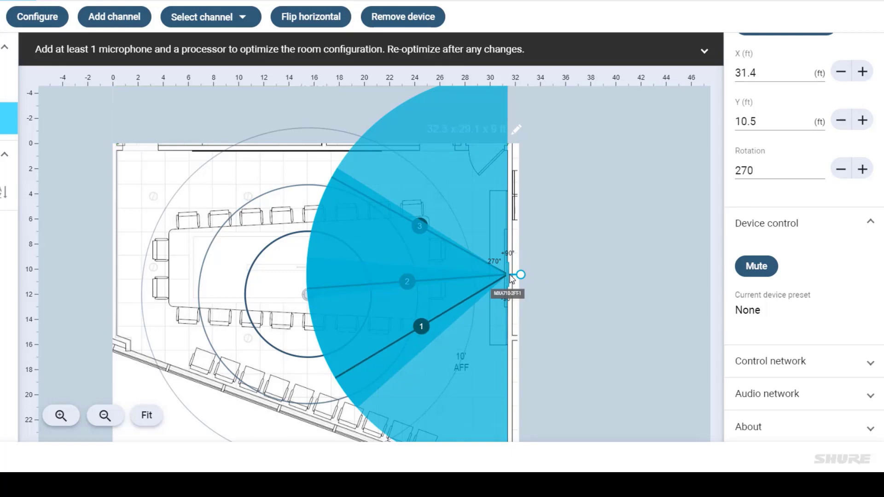
Steer the microphone's channel 3 lobe to about 35° and its channel 1 lobe to about -39°
click(424, 228)
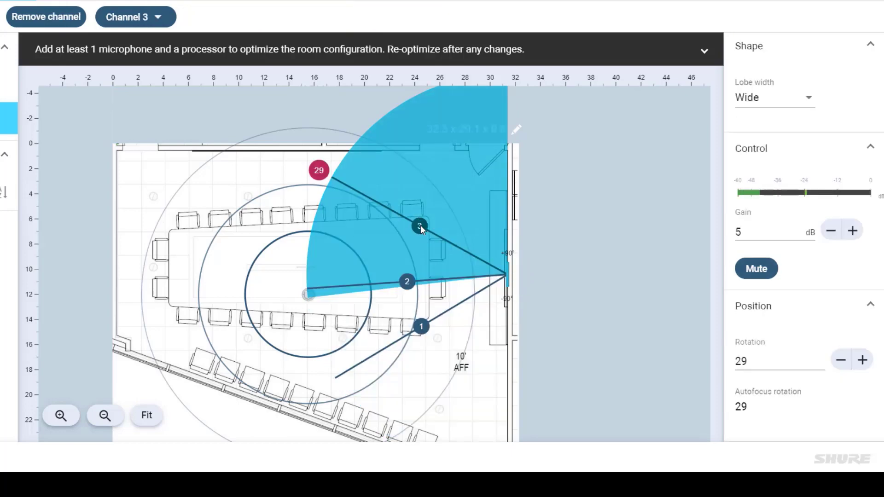
mouse_move(420, 225)
mouse_down()
mouse_move(437, 201)
mouse_move(423, 235)
mouse_move(428, 219)
mouse_up()
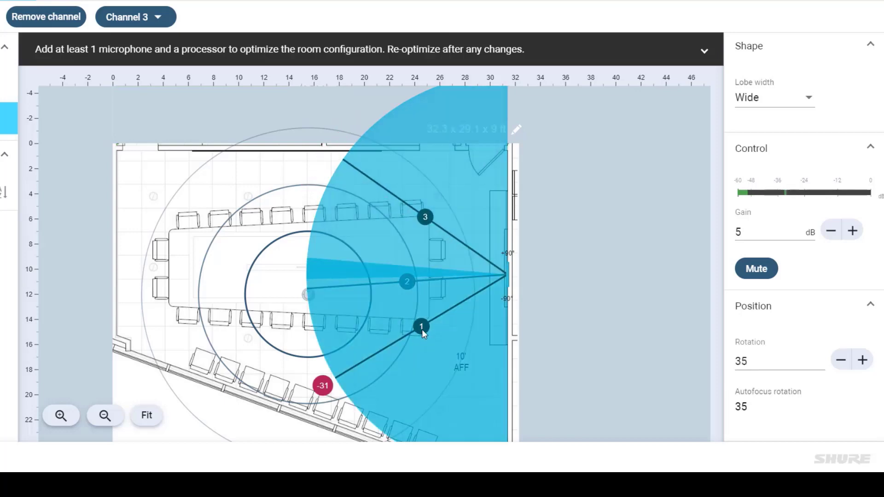
mouse_move(422, 330)
mouse_down()
mouse_move(421, 323)
mouse_move(438, 343)
mouse_move(430, 336)
mouse_up()
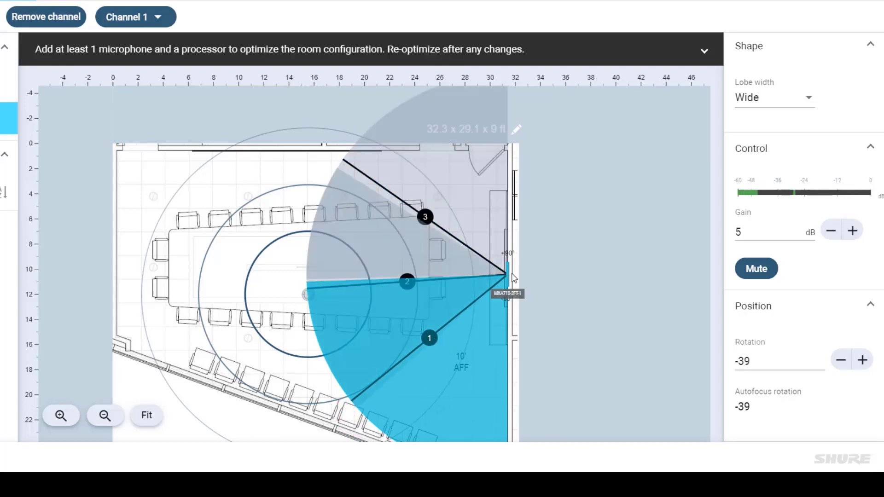
click(509, 274)
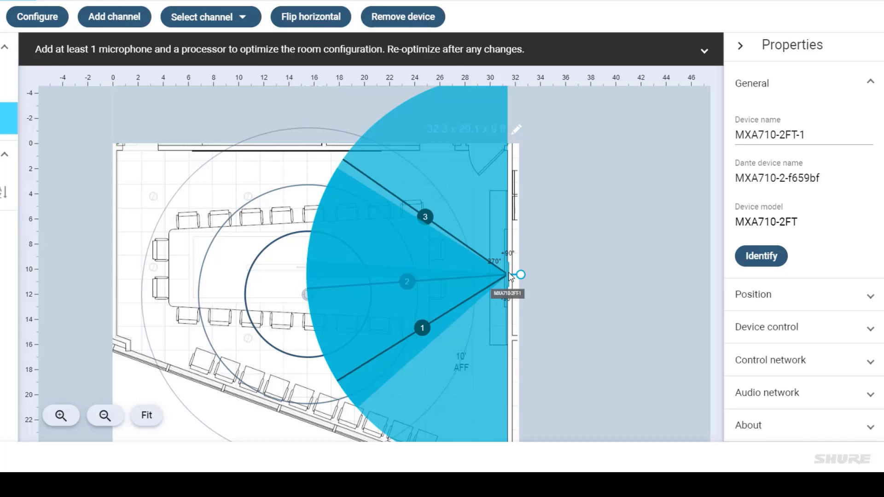
click(236, 113)
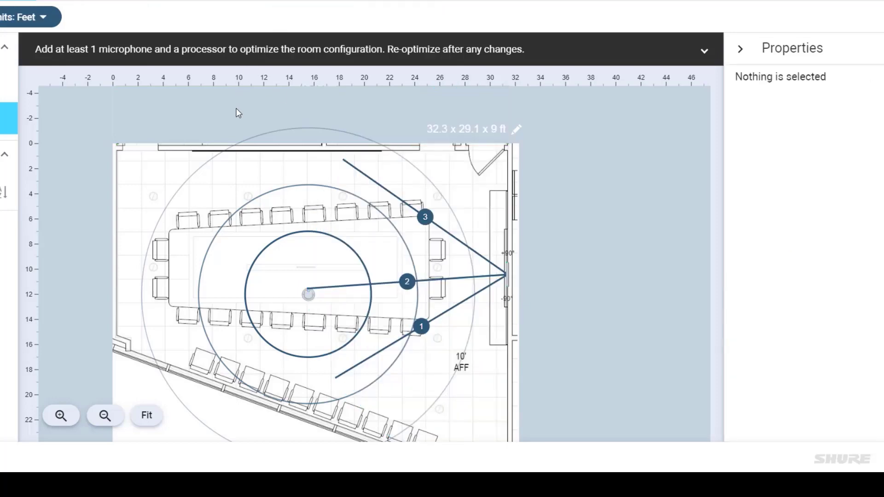
Move the MXN5-C loudspeaker to about X 9.8 ft, Y 9.4 ft, and try a device height of 8 ft before resetting it to 9 ft
drag(306, 294, 236, 263)
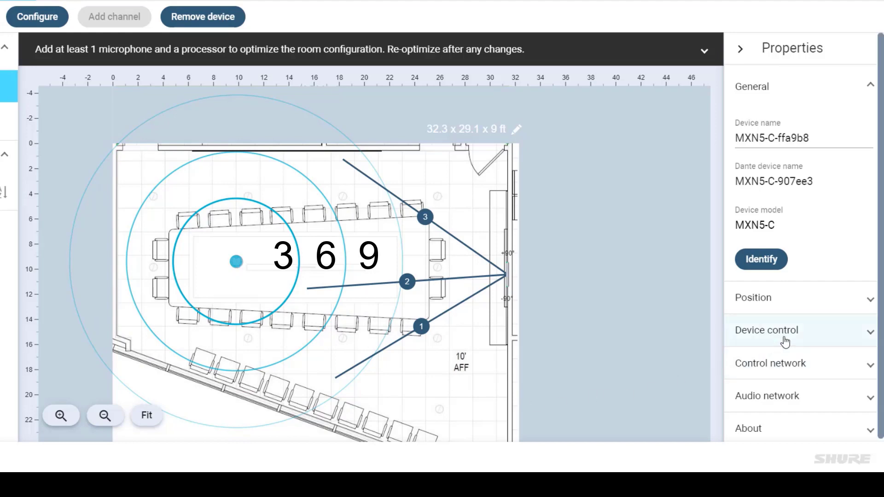
click(805, 300)
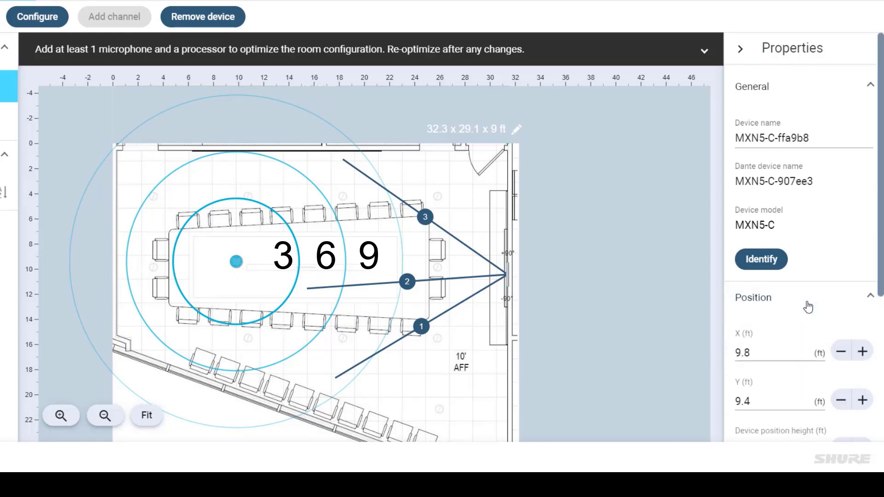
scroll(806, 304, down, 3)
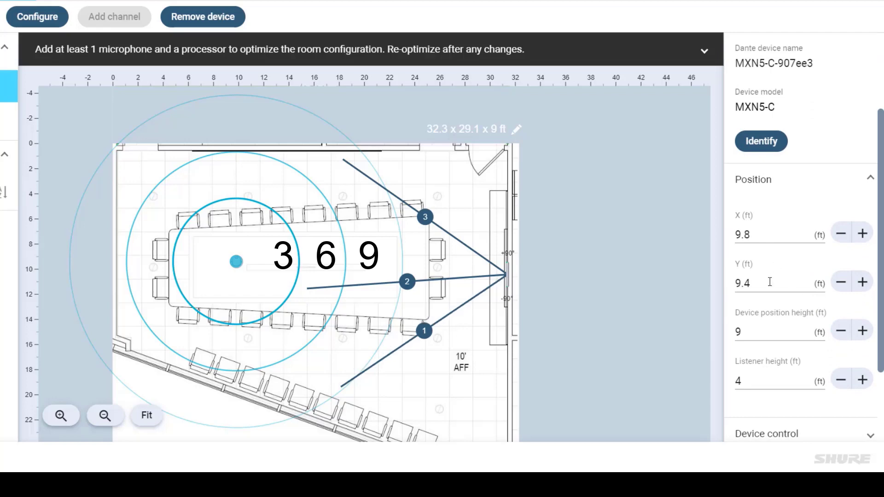
click(750, 328)
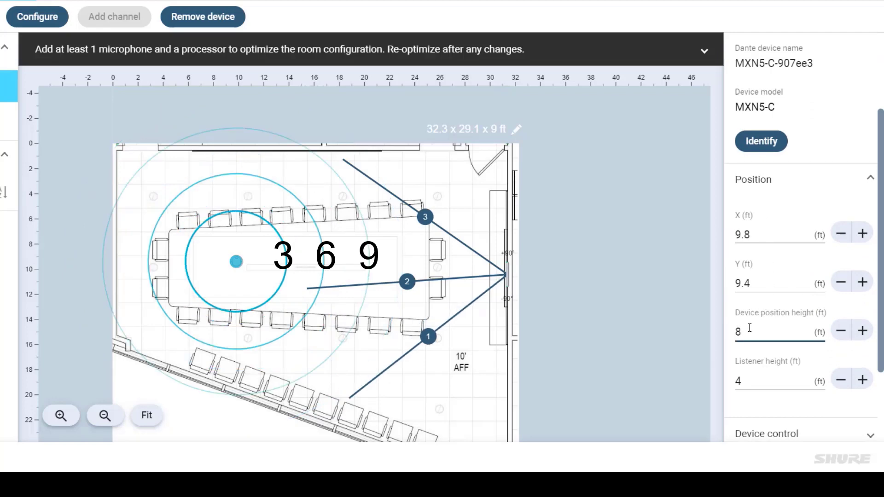
text(9)
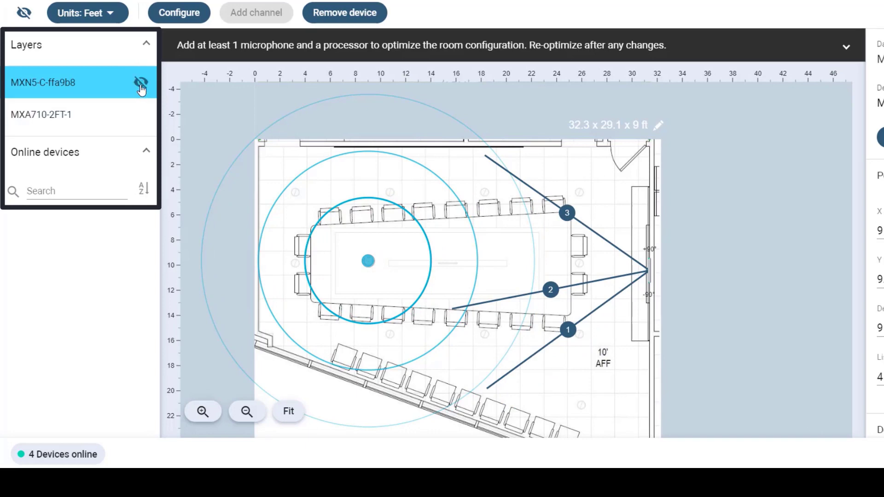
Toggle the MXN5-C-ffa9b8 layer's coverage off and on, selecting the MXA710-2FT-1 layer in between
click(141, 88)
click(140, 87)
click(141, 88)
click(138, 118)
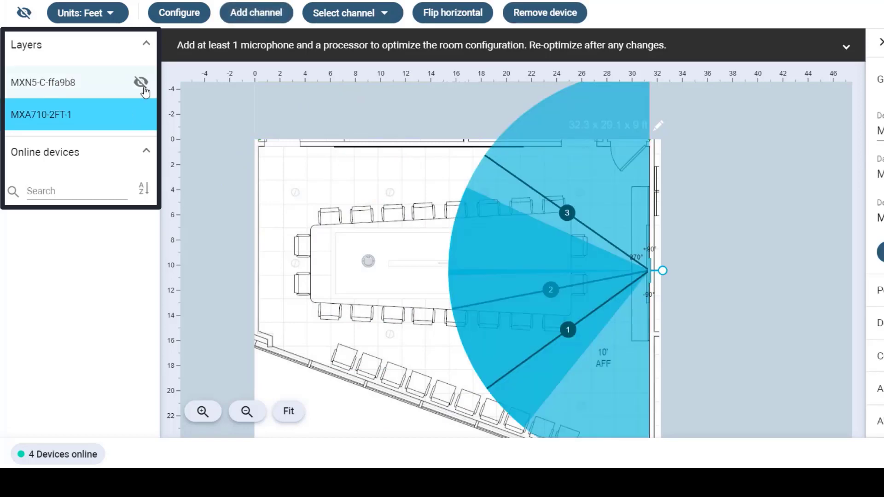
click(144, 91)
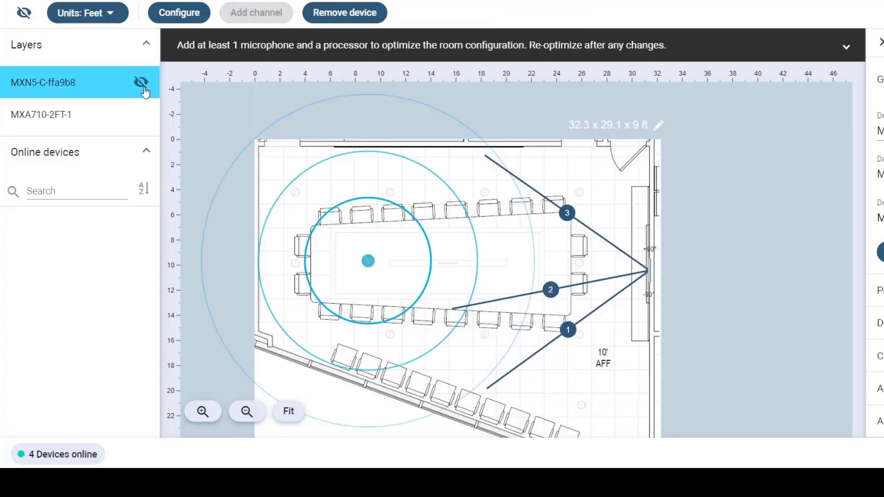